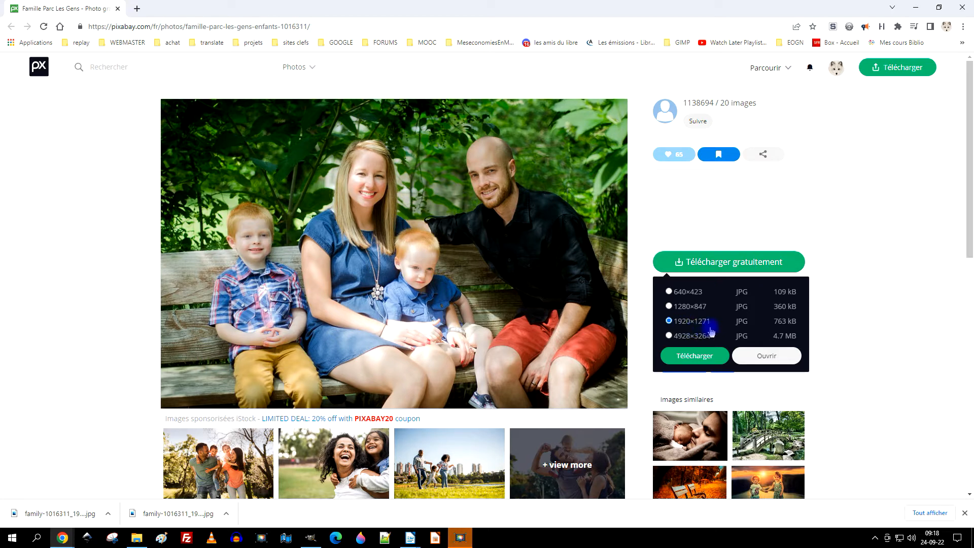
Download the family photo as a 1920×1271 JPG and save it as family-1016311_1920.jpg in the Téléchargements folder
click(694, 356)
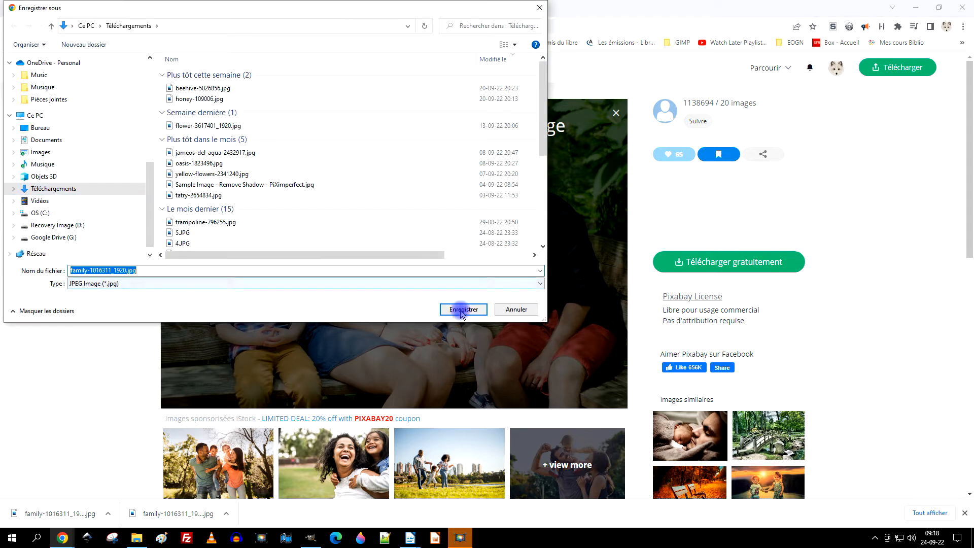
scroll(115, 203, up, 2)
scroll(115, 158, down, 2)
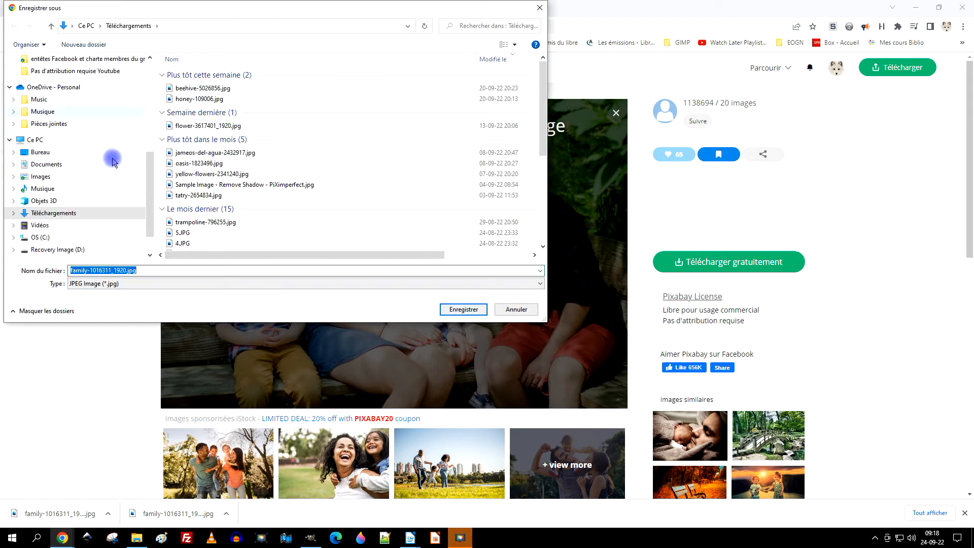
click(463, 309)
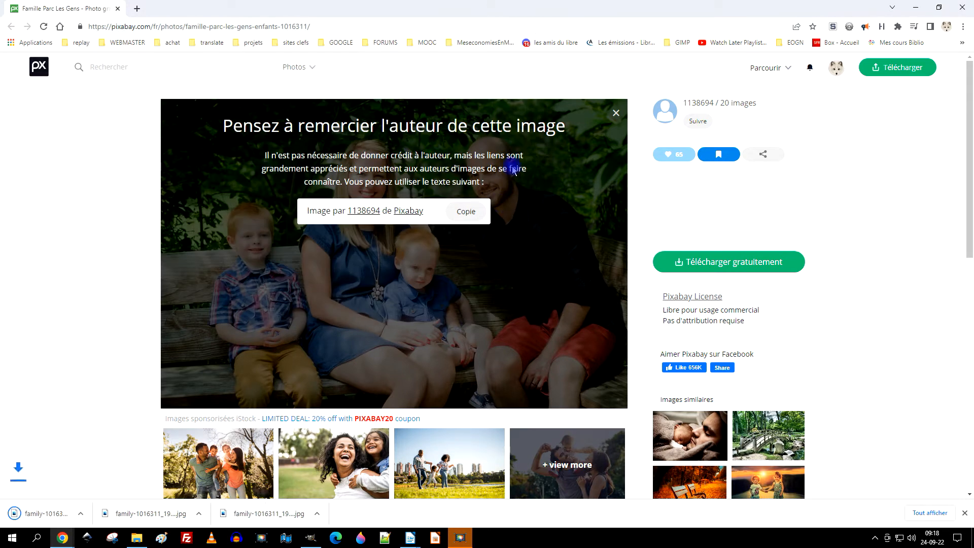
Switch to GIMP and open family-1016311_1920.jpg from the Downloads folder
click(312, 543)
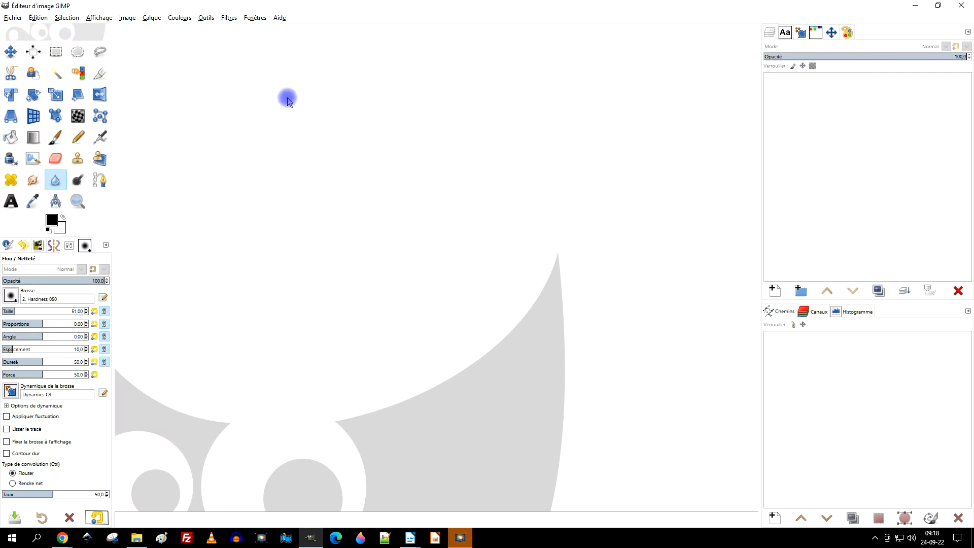
click(14, 18)
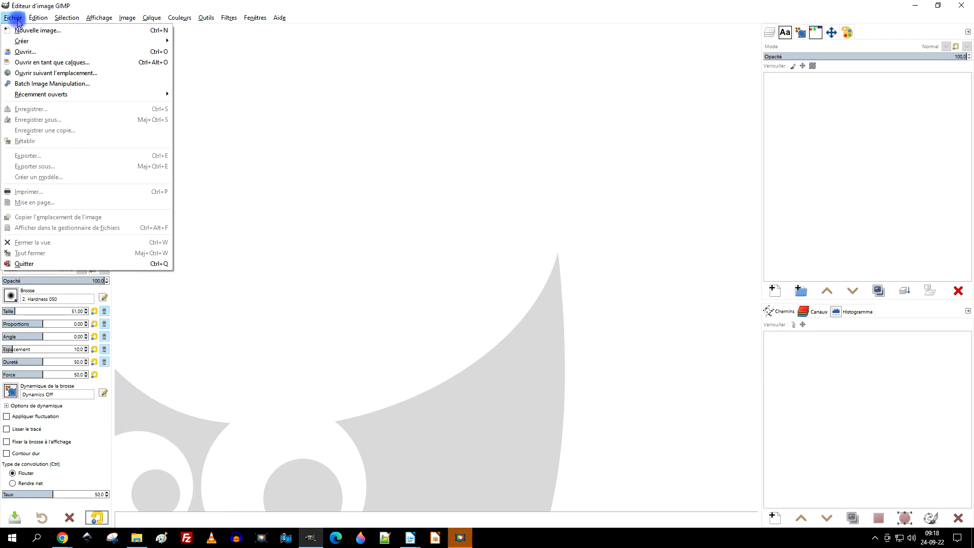
click(41, 52)
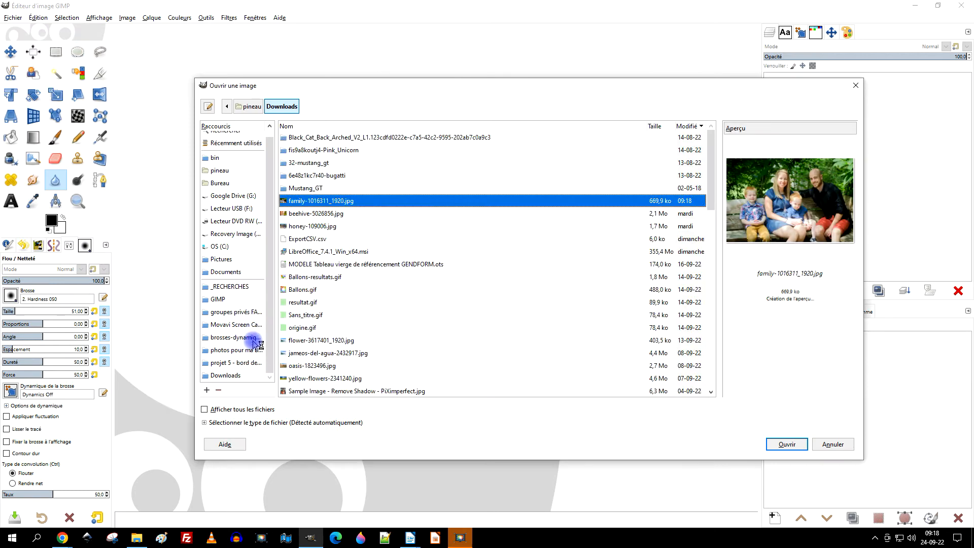
click(779, 445)
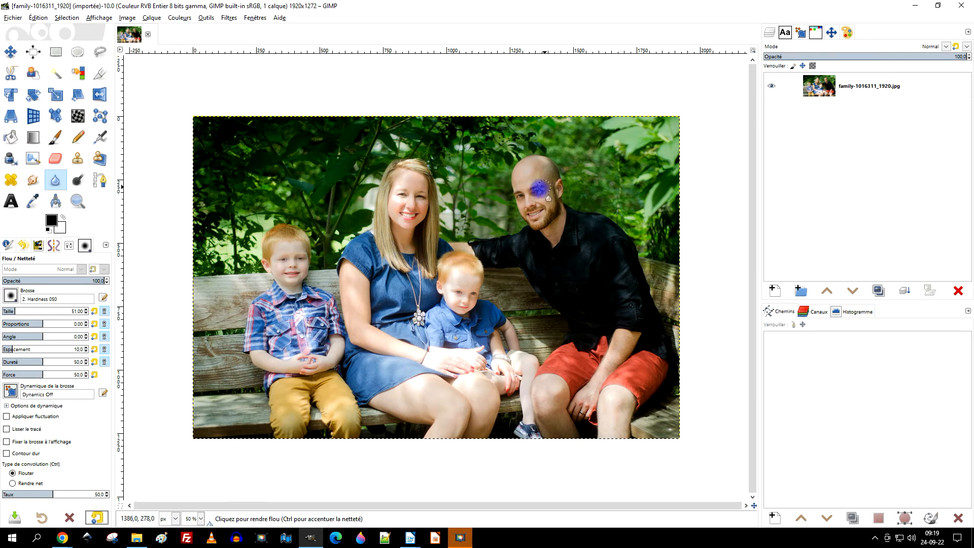
Set up the Blur/Sharpen tool with the 2. Hardness 050 brush, size 196, force 100, rate 100 and the brush locked to the view
click(78, 202)
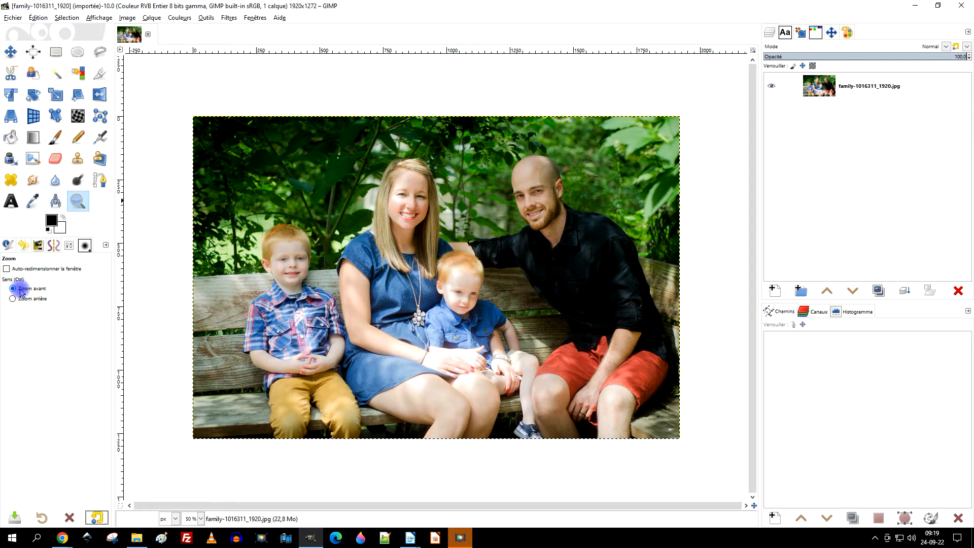
drag(255, 223, 321, 287)
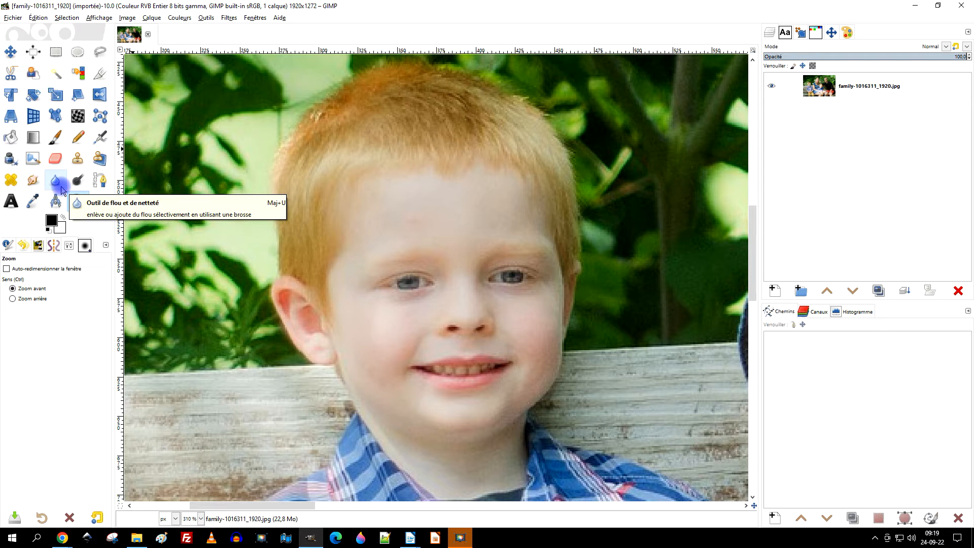
click(60, 187)
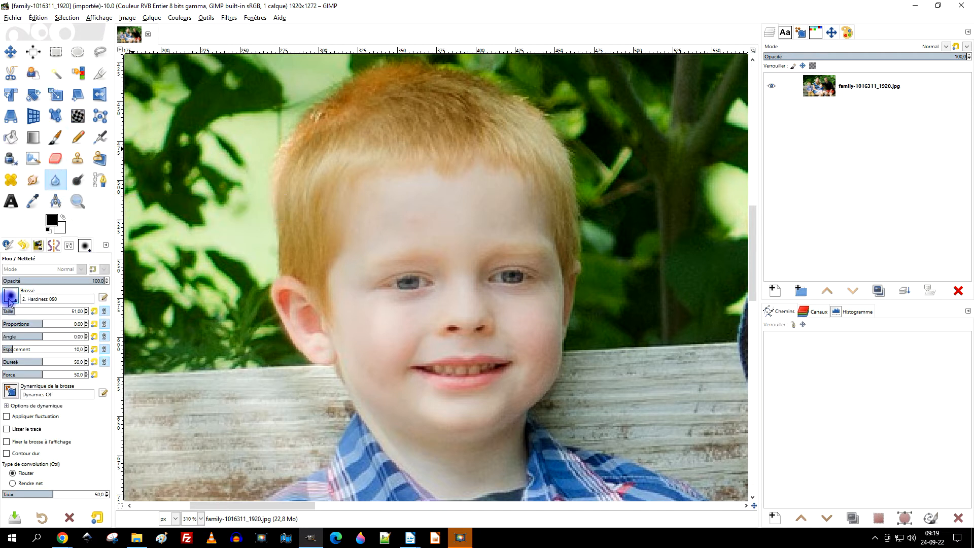
click(9, 300)
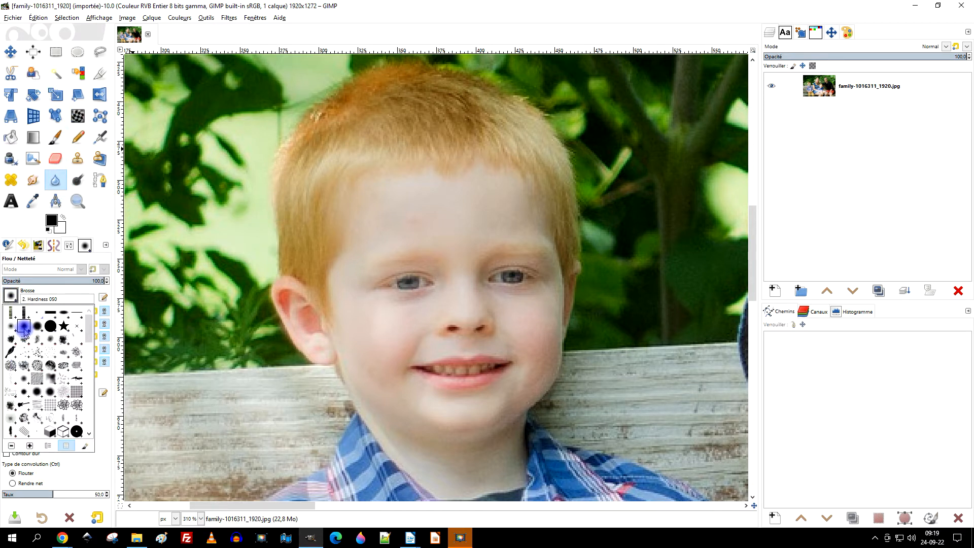
click(75, 227)
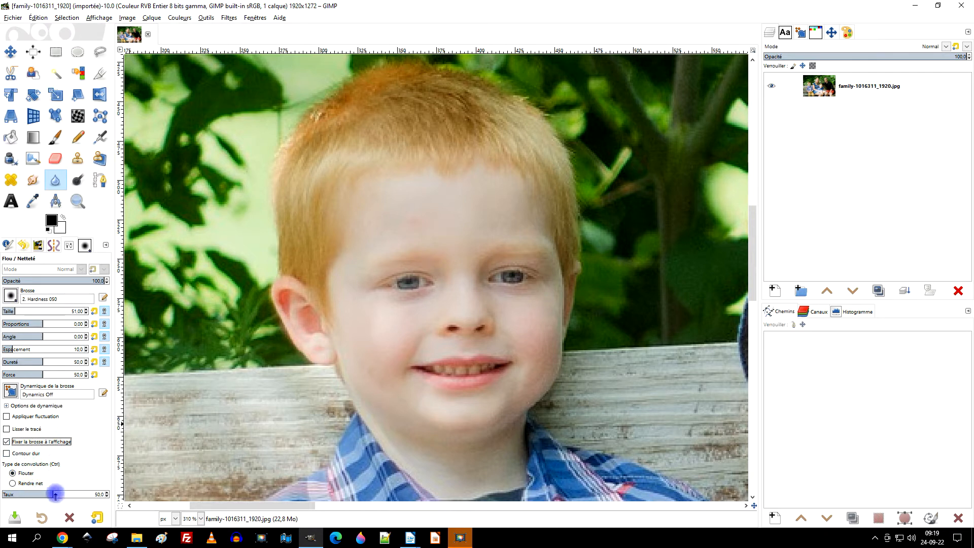
drag(63, 494, 137, 488)
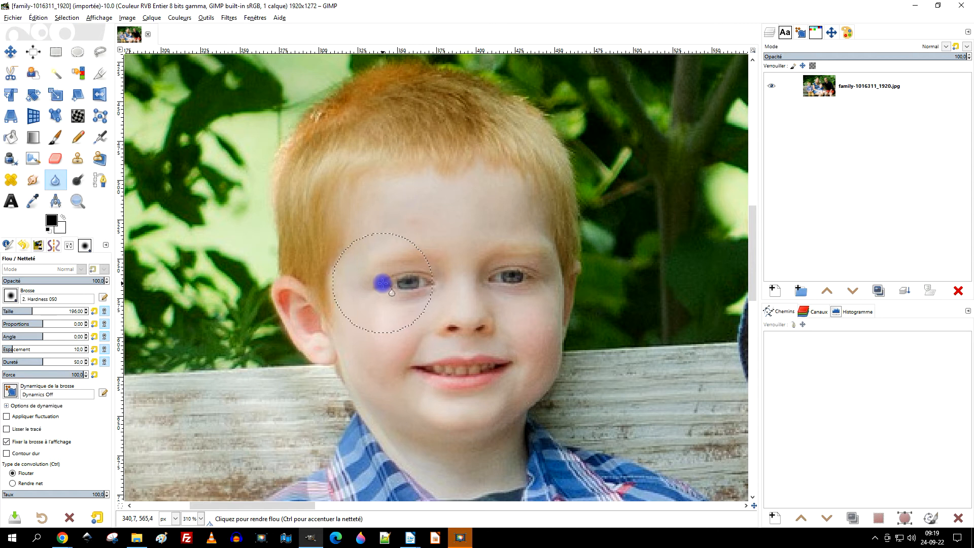
Blur the older boy's whole face and hair with repeated brush strokes
mouse_move(382, 283)
mouse_down()
mouse_move(521, 284)
mouse_move(502, 283)
mouse_move(439, 364)
mouse_move(475, 364)
mouse_move(487, 329)
mouse_move(484, 362)
mouse_move(502, 332)
mouse_move(511, 242)
mouse_move(493, 264)
mouse_move(463, 224)
mouse_move(407, 247)
mouse_move(391, 191)
mouse_move(346, 211)
mouse_move(322, 199)
mouse_move(310, 312)
mouse_move(325, 325)
mouse_move(306, 286)
mouse_move(346, 164)
mouse_move(396, 113)
mouse_move(376, 107)
mouse_move(430, 144)
mouse_move(423, 126)
mouse_move(470, 118)
mouse_move(444, 107)
mouse_move(529, 190)
mouse_move(530, 177)
mouse_move(537, 199)
mouse_move(532, 268)
mouse_move(542, 287)
mouse_move(497, 385)
mouse_move(530, 354)
mouse_move(474, 400)
mouse_move(426, 405)
mouse_move(478, 269)
mouse_move(382, 346)
mouse_move(443, 161)
mouse_move(388, 127)
mouse_move(352, 121)
mouse_move(302, 157)
mouse_move(298, 186)
mouse_move(303, 155)
mouse_move(306, 199)
mouse_move(311, 160)
mouse_move(337, 146)
mouse_move(310, 174)
mouse_move(315, 189)
mouse_move(507, 125)
mouse_move(534, 168)
mouse_move(479, 380)
mouse_move(450, 222)
mouse_move(405, 350)
mouse_move(383, 275)
mouse_move(393, 186)
mouse_move(357, 269)
mouse_move(326, 278)
mouse_move(308, 300)
mouse_move(315, 326)
mouse_up()
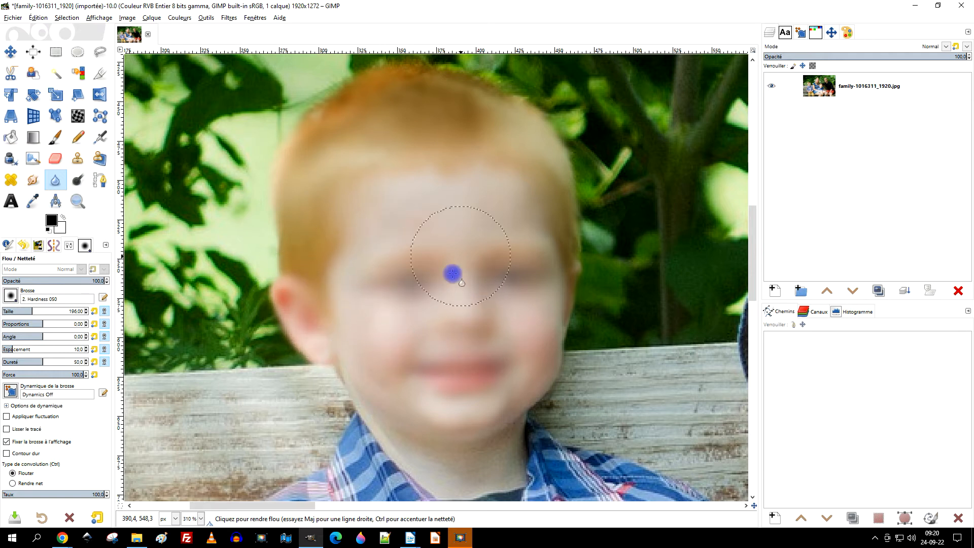
mouse_move(513, 229)
mouse_down()
mouse_move(388, 272)
mouse_move(395, 395)
mouse_move(384, 354)
mouse_move(419, 419)
mouse_move(475, 470)
mouse_move(372, 366)
mouse_move(378, 390)
mouse_move(448, 457)
mouse_move(507, 368)
mouse_move(495, 250)
mouse_move(520, 230)
mouse_move(545, 253)
mouse_move(451, 251)
mouse_move(409, 139)
mouse_move(414, 110)
mouse_move(438, 98)
mouse_move(333, 126)
mouse_move(365, 117)
mouse_move(330, 168)
mouse_move(358, 124)
mouse_move(313, 132)
mouse_move(299, 255)
mouse_move(348, 240)
mouse_move(387, 105)
mouse_move(515, 129)
mouse_move(465, 100)
mouse_move(537, 227)
mouse_move(507, 193)
mouse_move(479, 355)
mouse_move(476, 276)
mouse_move(535, 246)
mouse_move(521, 370)
mouse_move(540, 331)
mouse_move(465, 400)
mouse_move(500, 264)
mouse_move(436, 431)
mouse_move(447, 166)
mouse_move(408, 358)
mouse_move(398, 220)
mouse_move(385, 315)
mouse_move(518, 358)
mouse_move(453, 270)
mouse_move(485, 310)
mouse_move(413, 297)
mouse_move(441, 169)
mouse_move(383, 248)
mouse_move(464, 371)
mouse_move(481, 204)
mouse_move(491, 248)
mouse_move(484, 327)
mouse_move(442, 286)
mouse_move(400, 298)
mouse_move(429, 448)
mouse_move(472, 402)
mouse_move(487, 249)
mouse_move(510, 297)
mouse_move(528, 245)
mouse_move(497, 167)
mouse_move(464, 175)
mouse_up()
Make a rectangular selection of about 292 × 449 px around the woman's head and hair
ctrl+scroll(465, 176, down, 4)
ctrl+scroll(522, 185, up, 2)
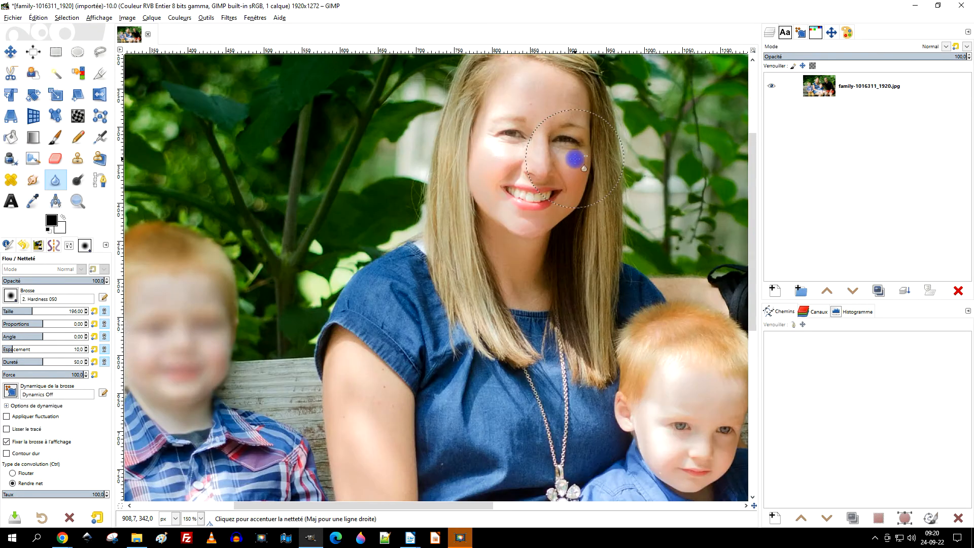
drag(558, 190, 452, 245)
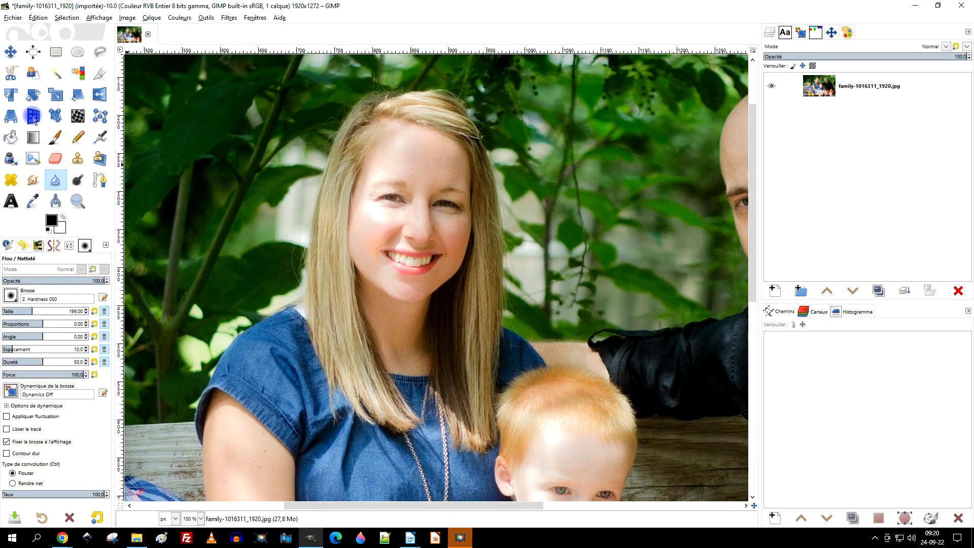
click(36, 52)
click(56, 52)
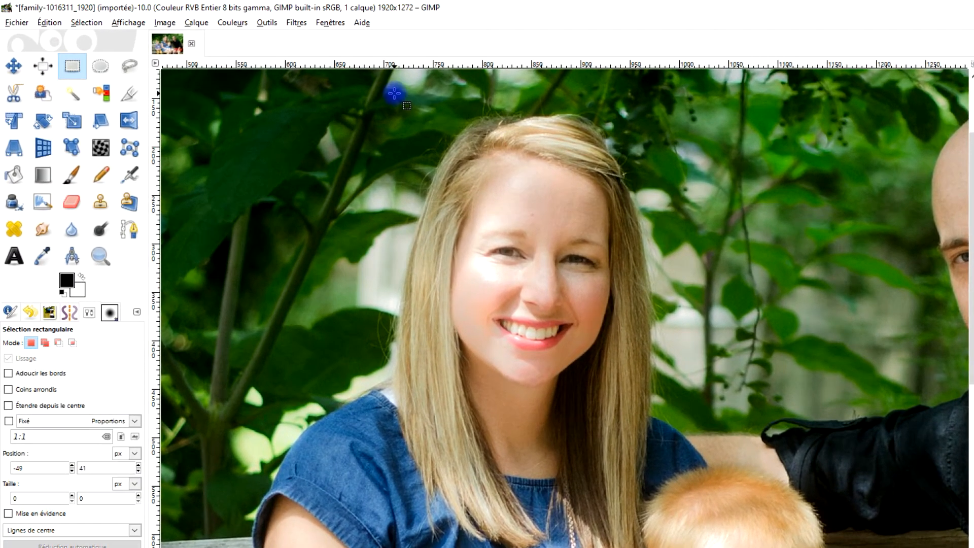
drag(376, 90, 641, 511)
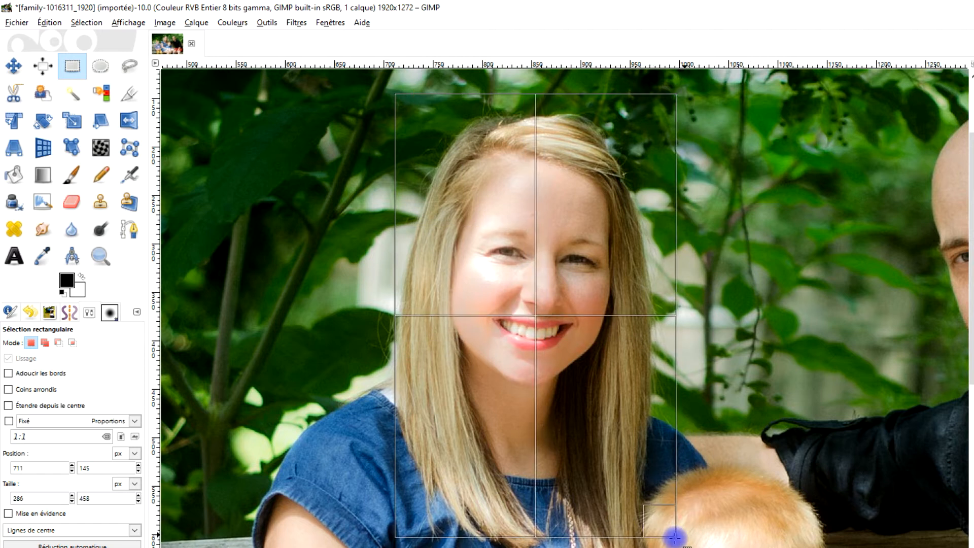
Apply a Gaussian blur with Size X and Size Y of 11.32 to the selected area around the woman's head
click(267, 22)
mouse_move(294, 23)
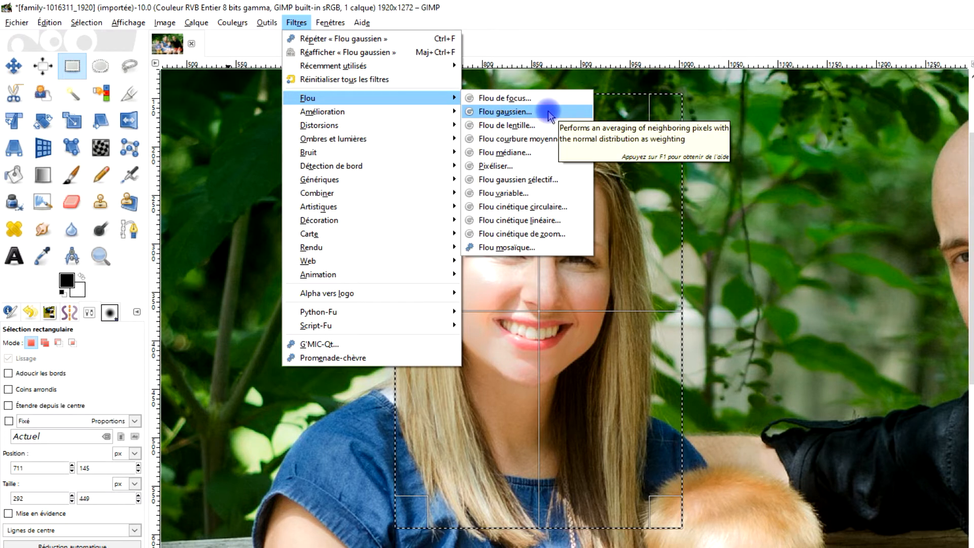
click(550, 112)
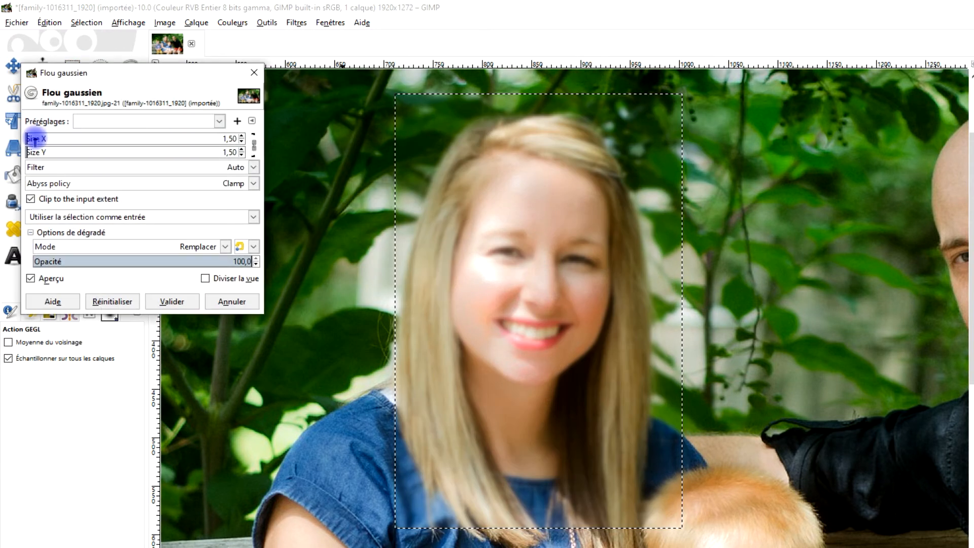
click(46, 137)
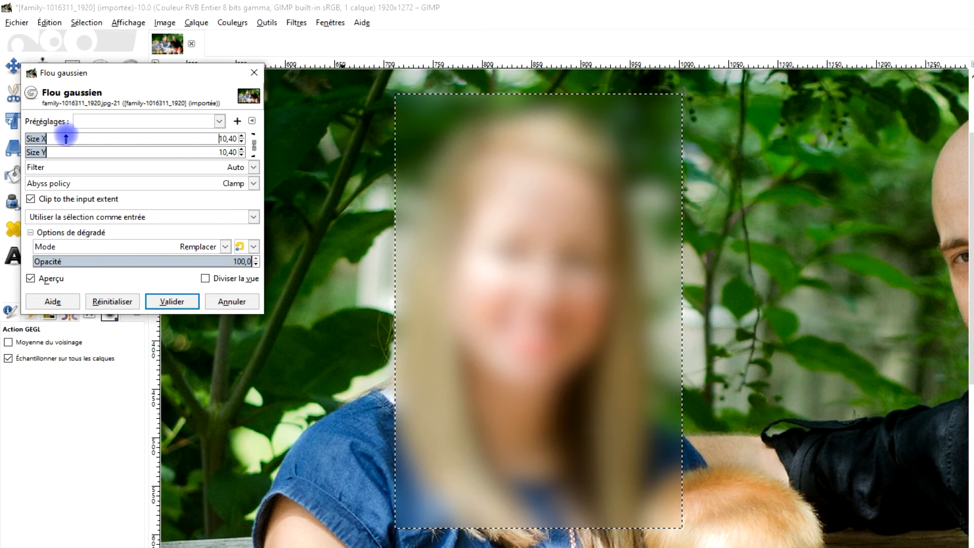
mouse_move(46, 136)
mouse_down()
mouse_move(37, 136)
mouse_move(48, 139)
mouse_up()
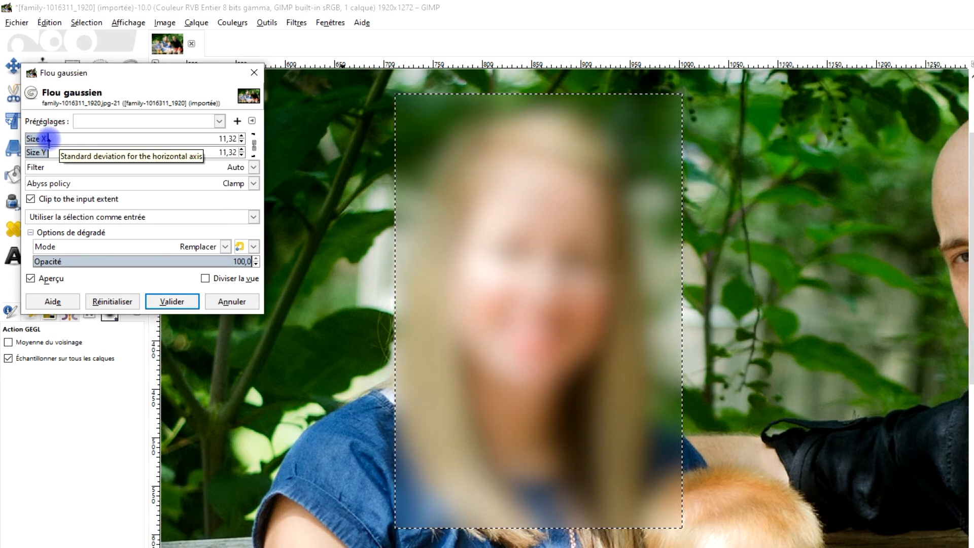
click(170, 300)
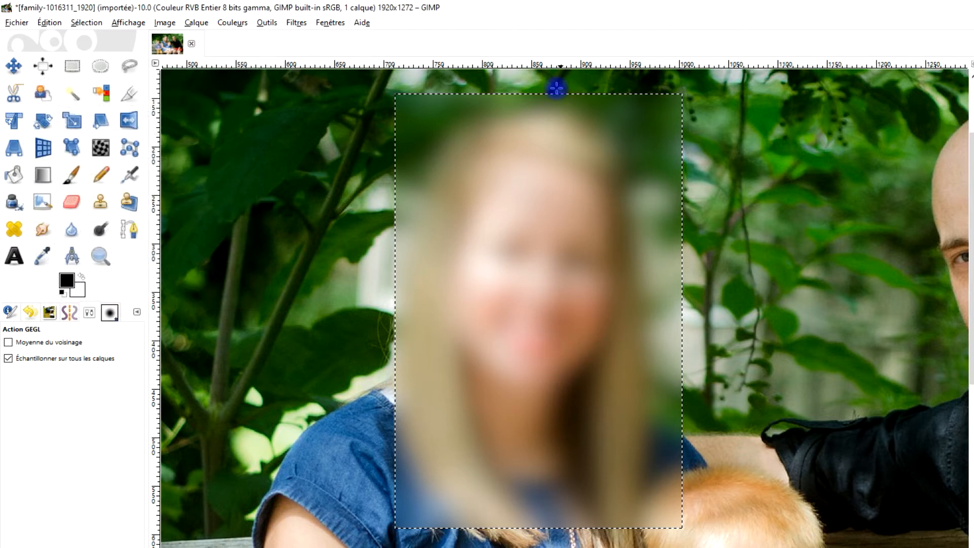
Remove the rectangular selection around the woman's head
drag(735, 208, 381, 244)
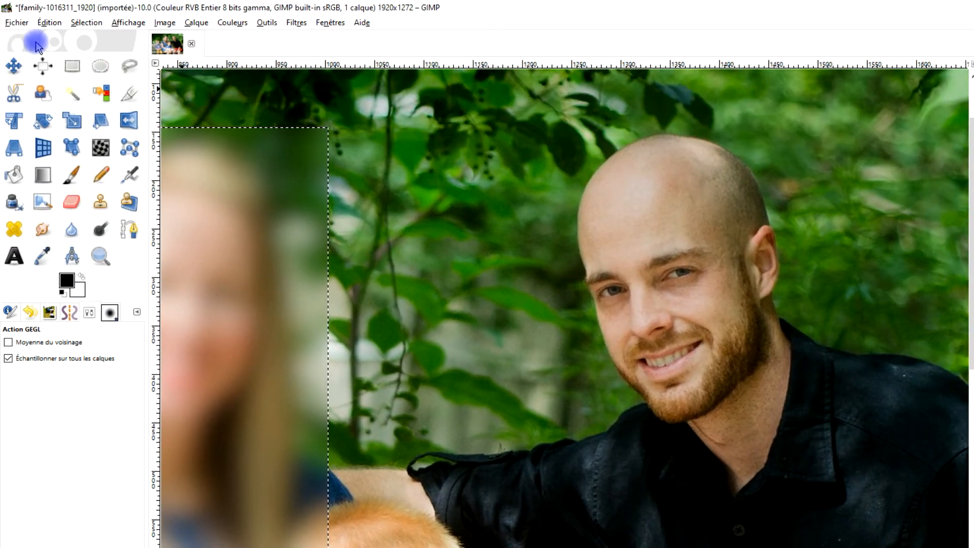
click(91, 23)
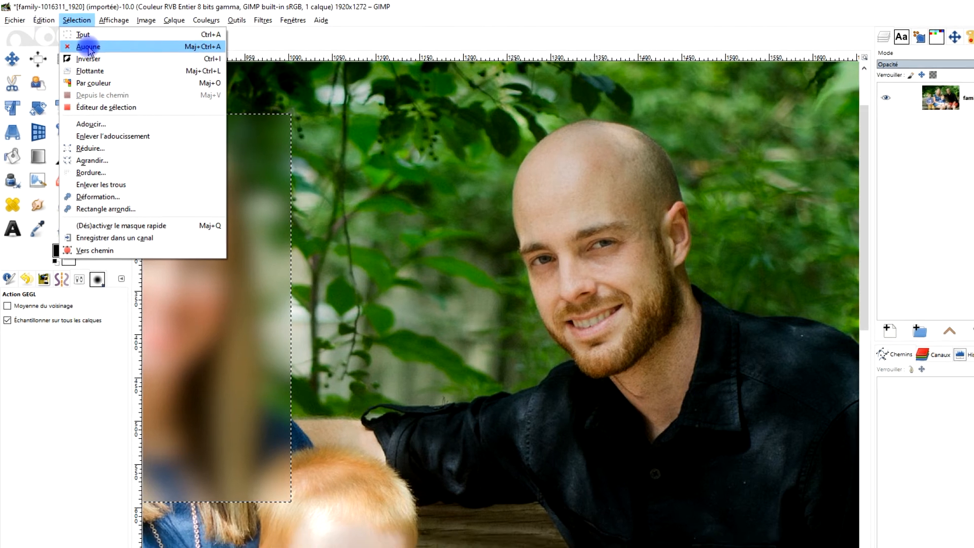
click(101, 50)
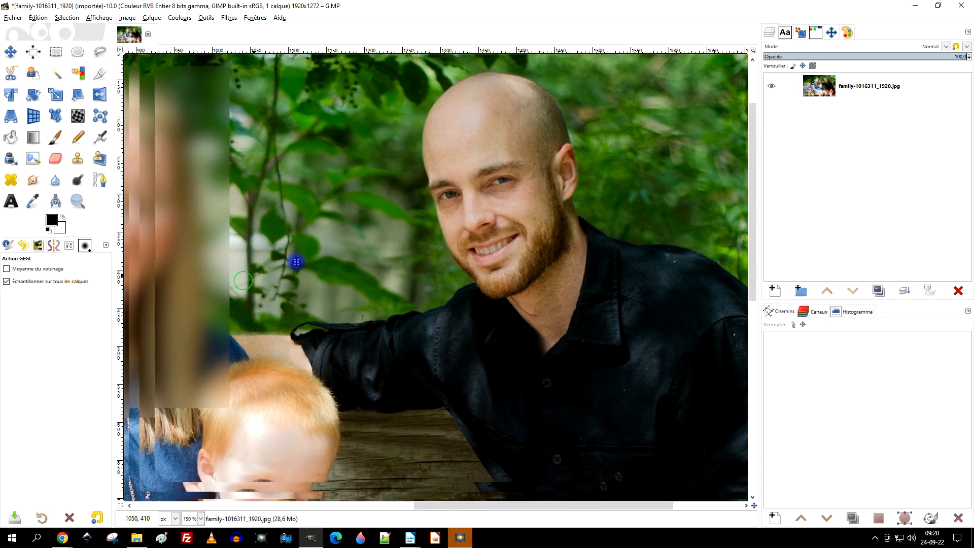
Outline the toddler's head with a closed freehand selection and validate it
drag(296, 259, 369, 184)
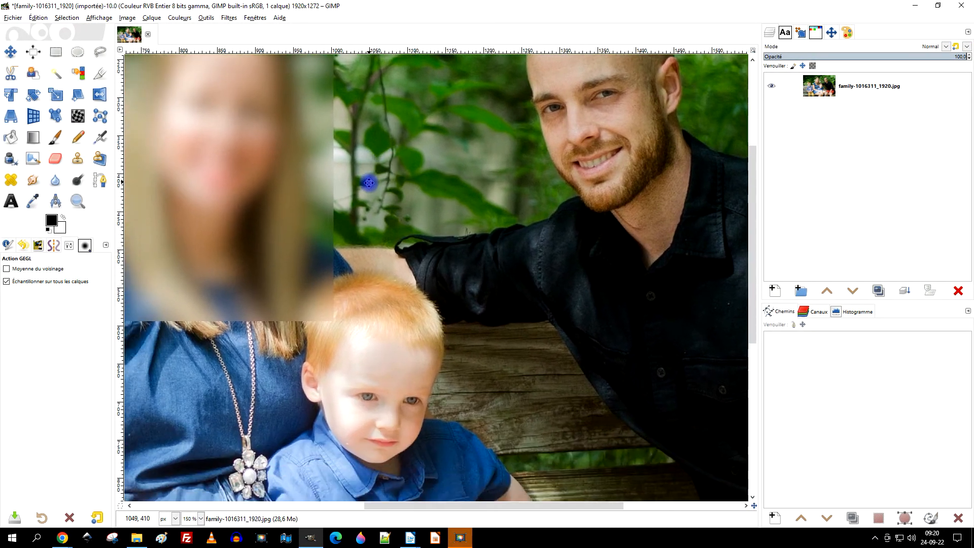
drag(398, 263, 419, 158)
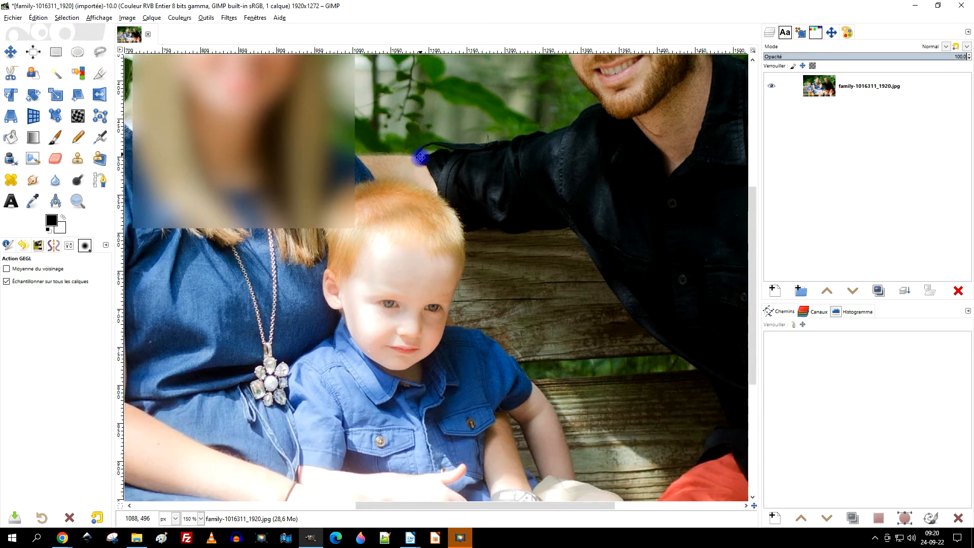
click(105, 55)
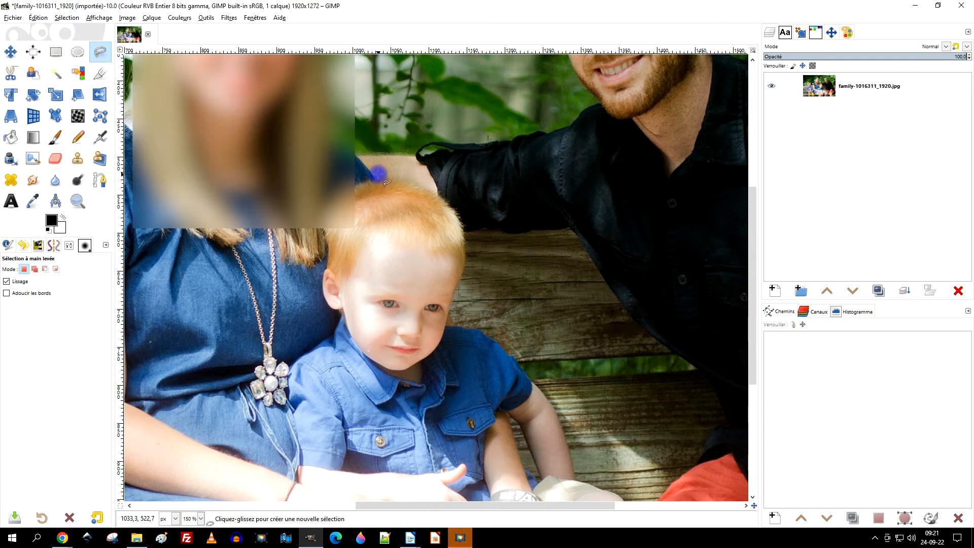
drag(377, 174, 355, 181)
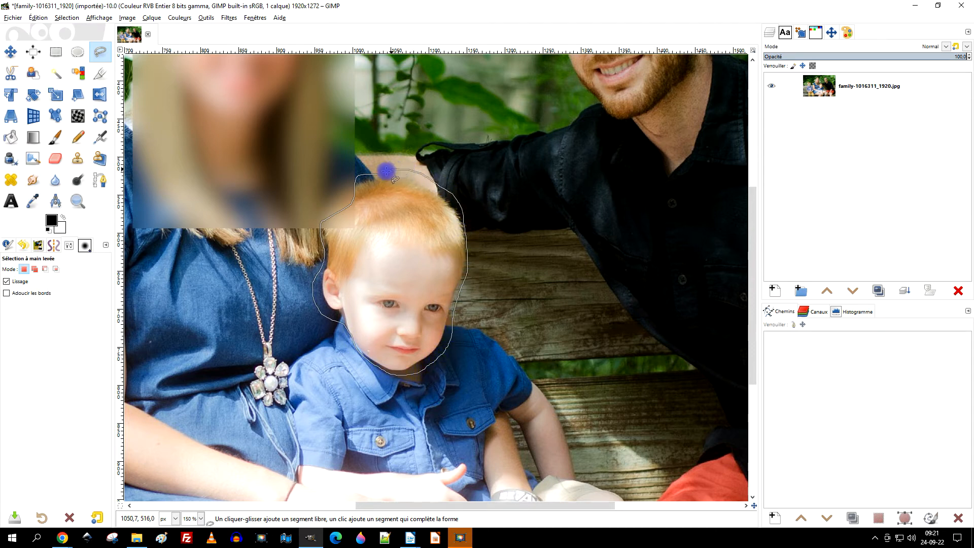
key(Return)
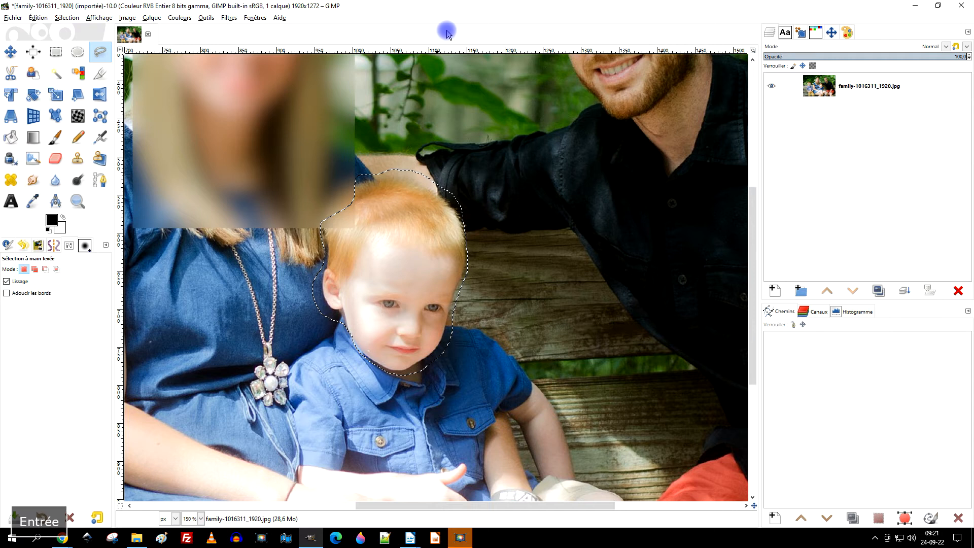
Pixelize the selected toddler's head with square blocks 16 wide and 16 high
click(228, 18)
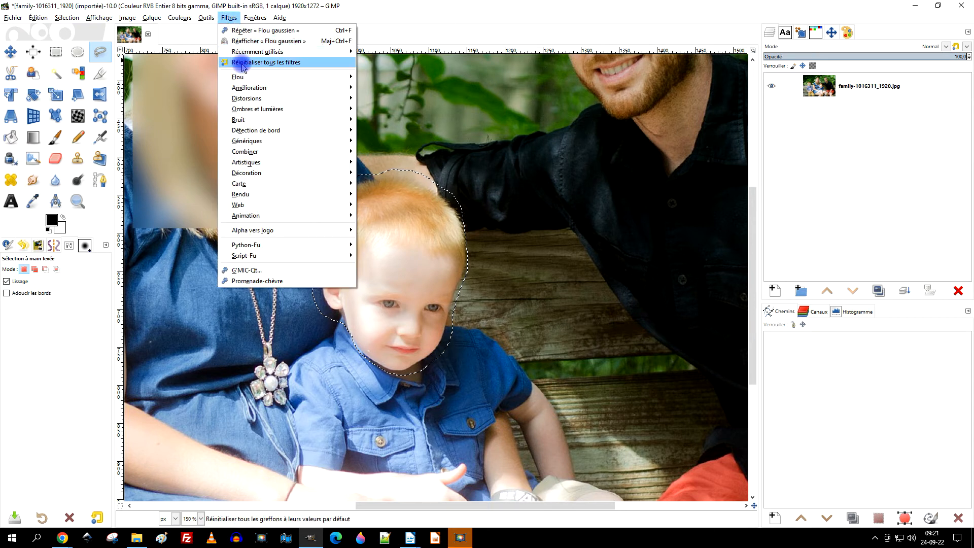
mouse_move(270, 77)
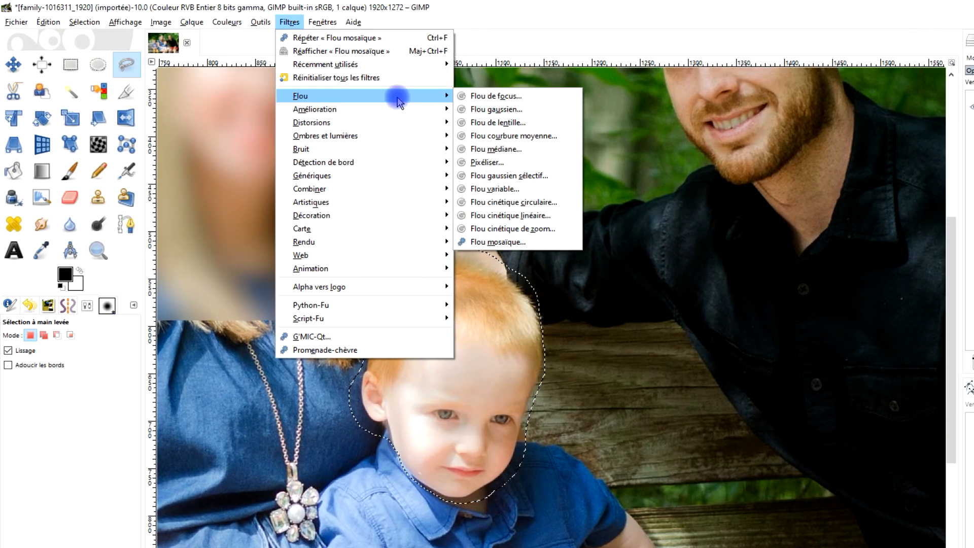
click(482, 162)
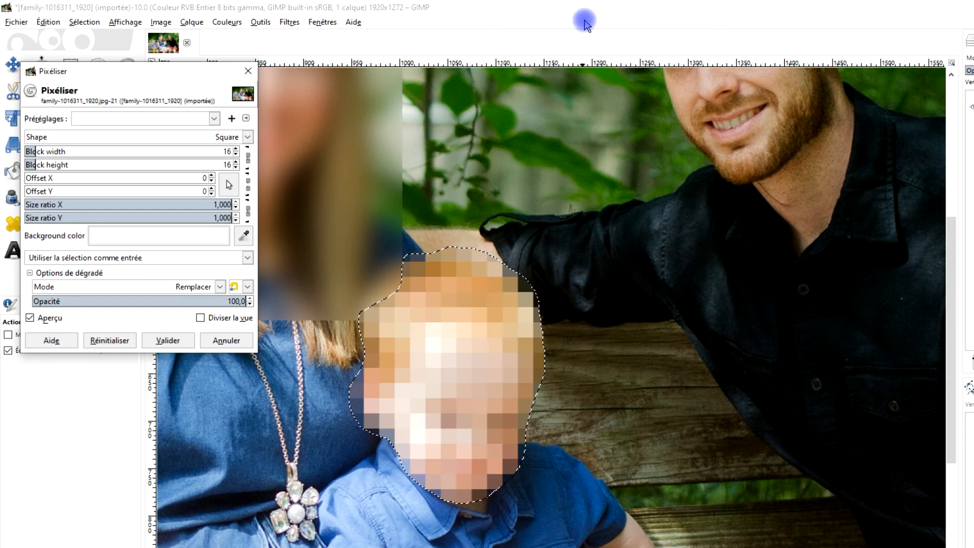
click(29, 151)
drag(29, 151, 33, 151)
click(174, 339)
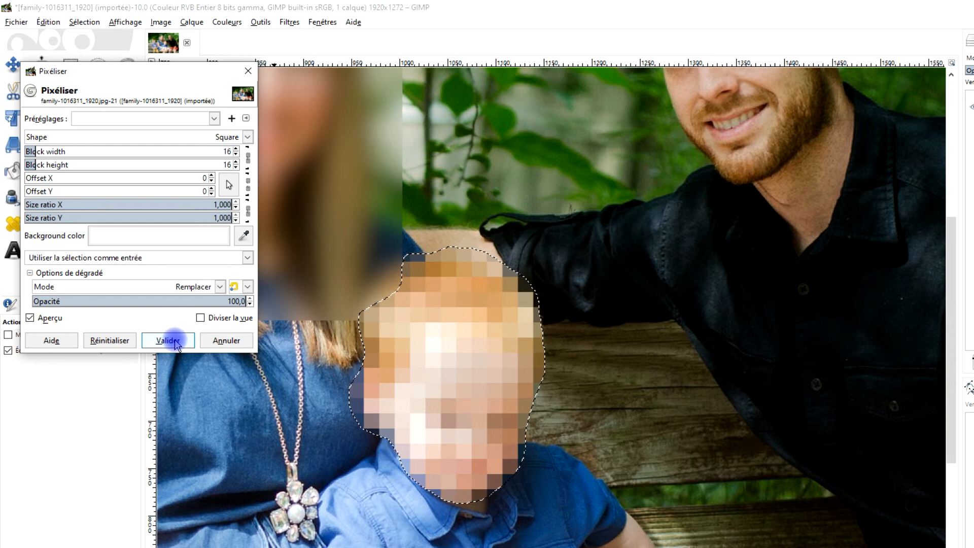
Remove the freehand selection around the toddler's pixelated head
click(73, 62)
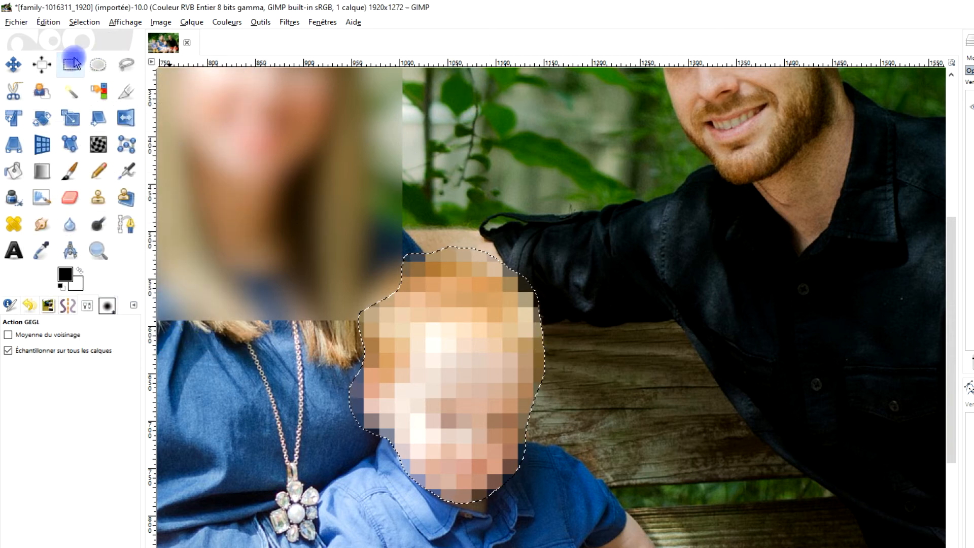
click(84, 22)
click(91, 50)
Draw an elliptical selection about 262 × 387 px around the man's head and shift it to position 1235, 103
drag(739, 264, 442, 424)
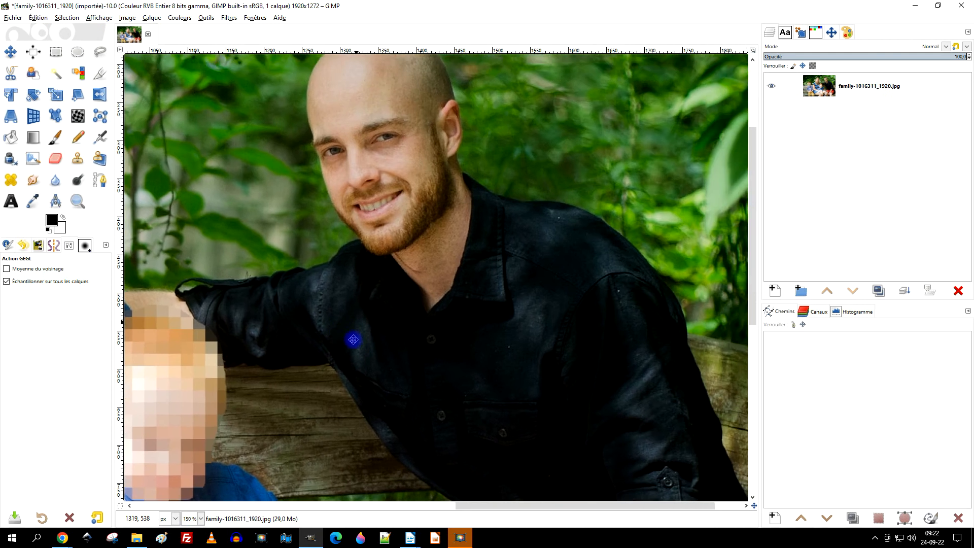
drag(353, 339, 370, 434)
click(77, 52)
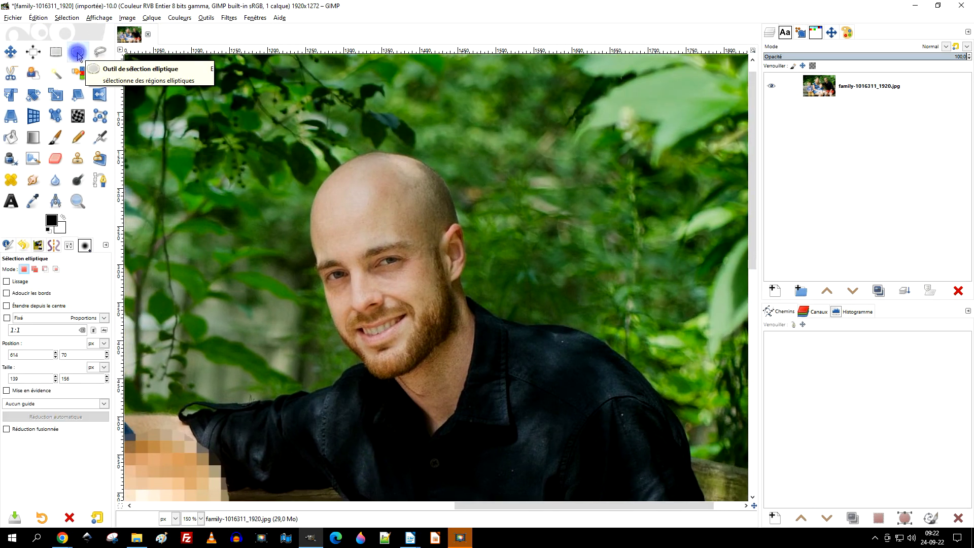
drag(300, 128, 496, 420)
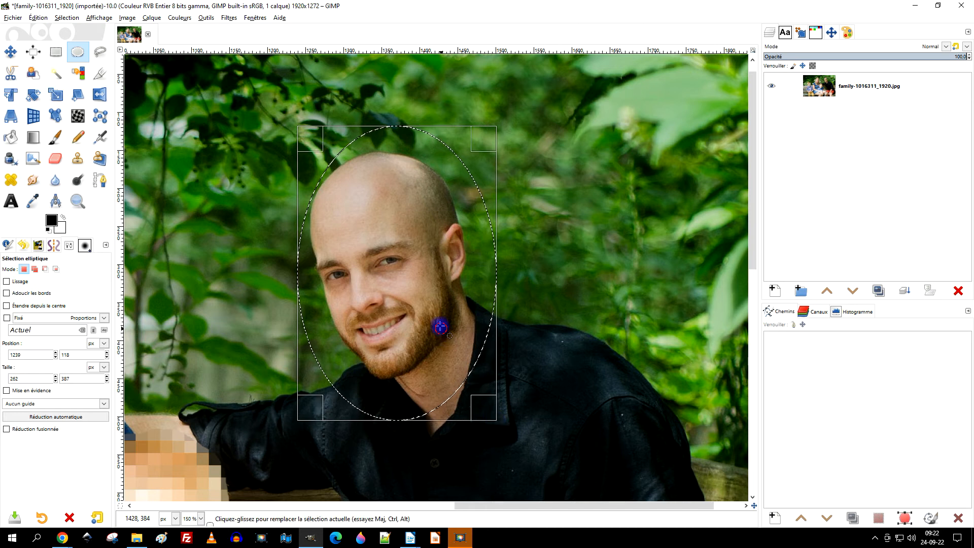
drag(440, 328, 437, 317)
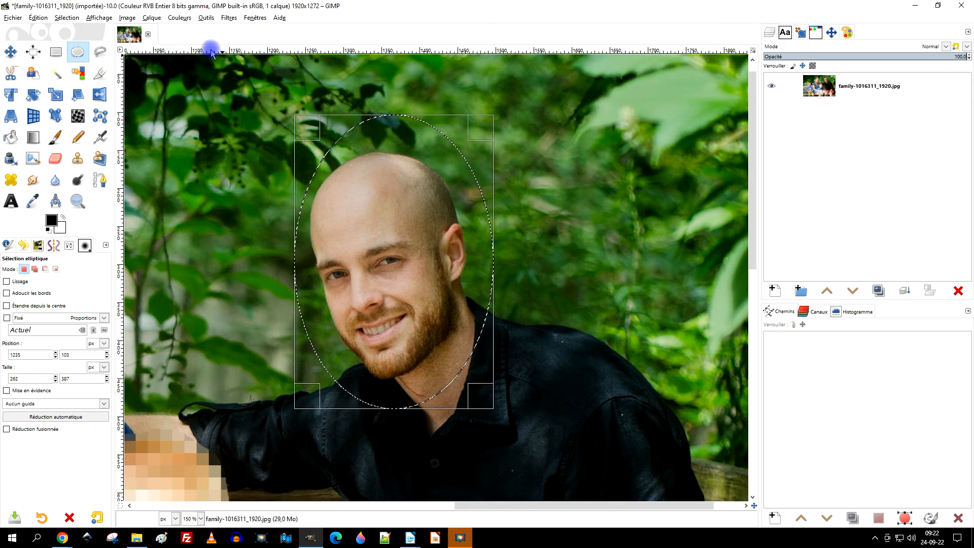
Apply a lens blur with a radius of 30.47 to the elliptical selection around the man's head
click(231, 20)
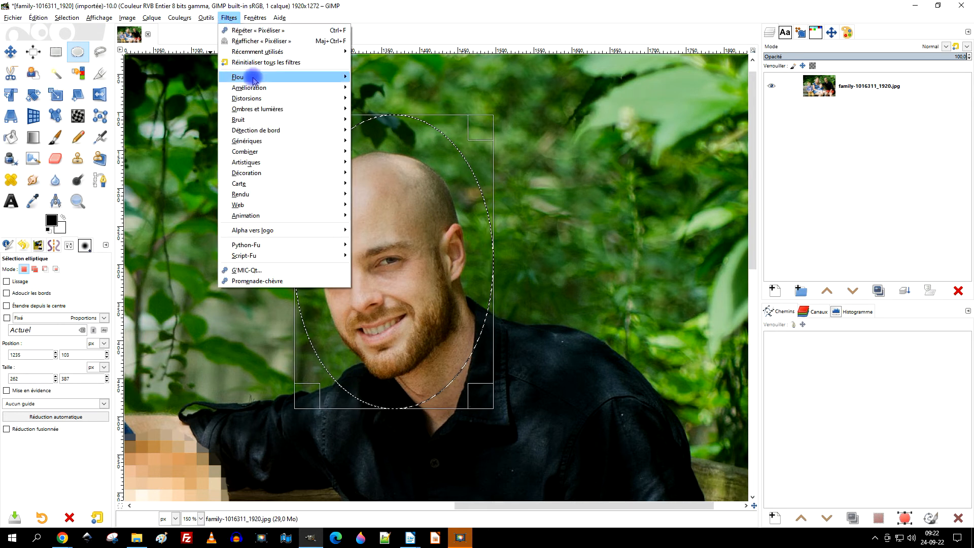
mouse_move(253, 81)
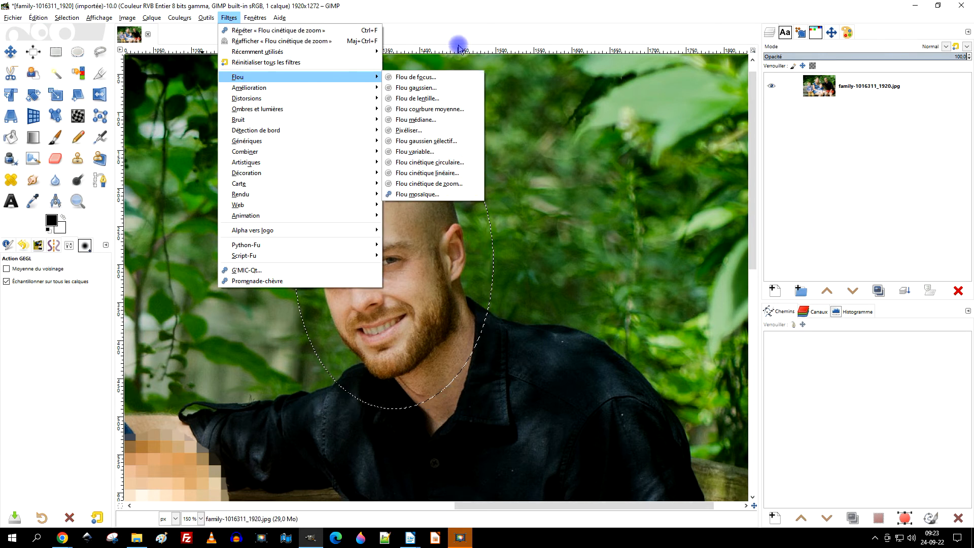
click(466, 98)
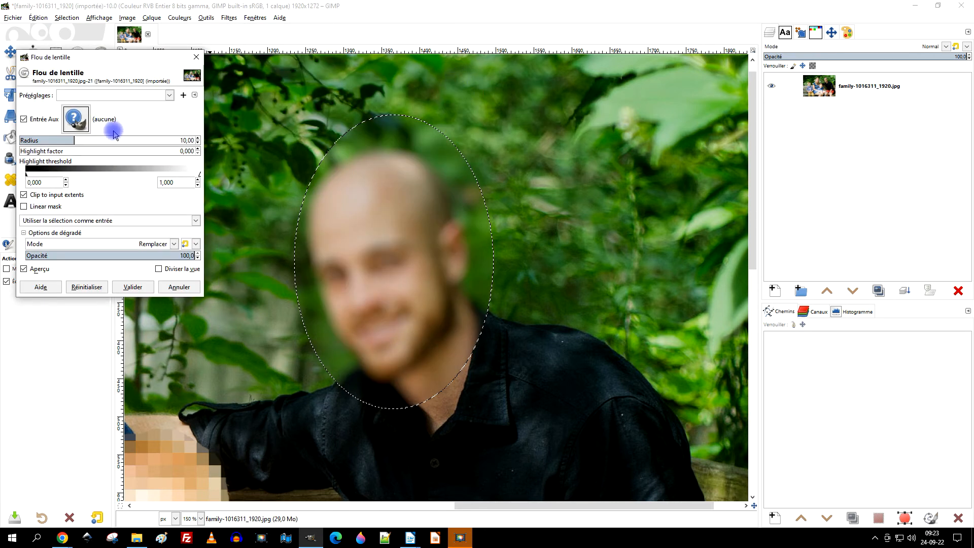
drag(104, 137, 116, 140)
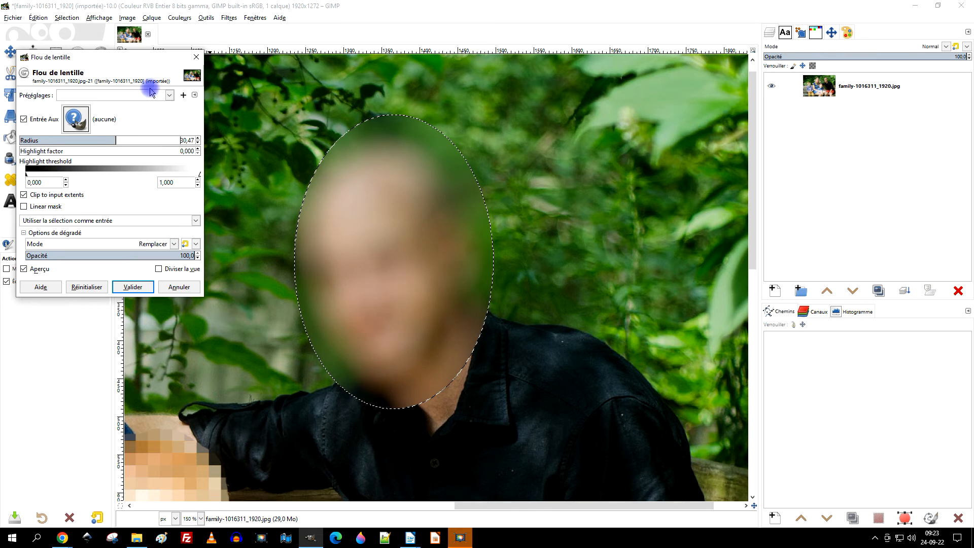
click(131, 286)
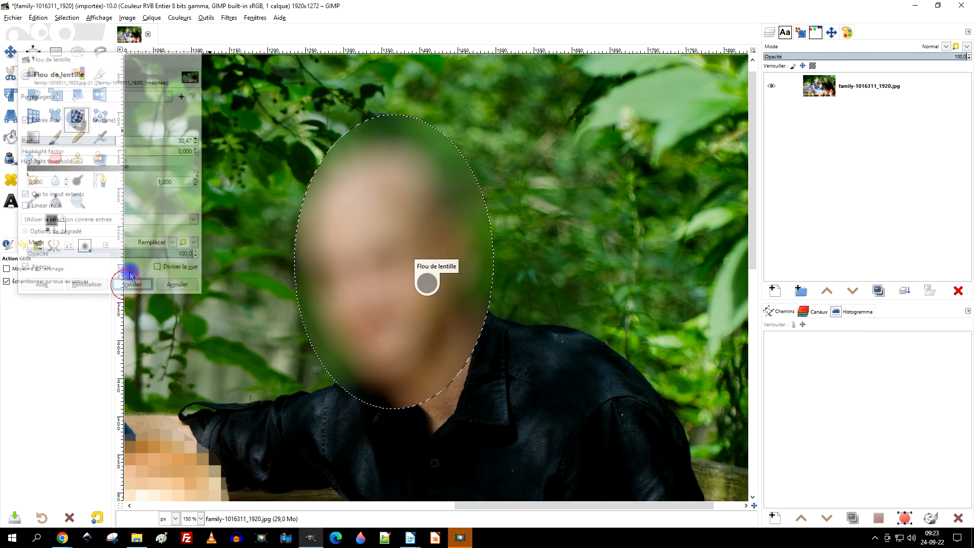
Remove the elliptical selection around the man's head and bring the whole family photo into view
click(66, 17)
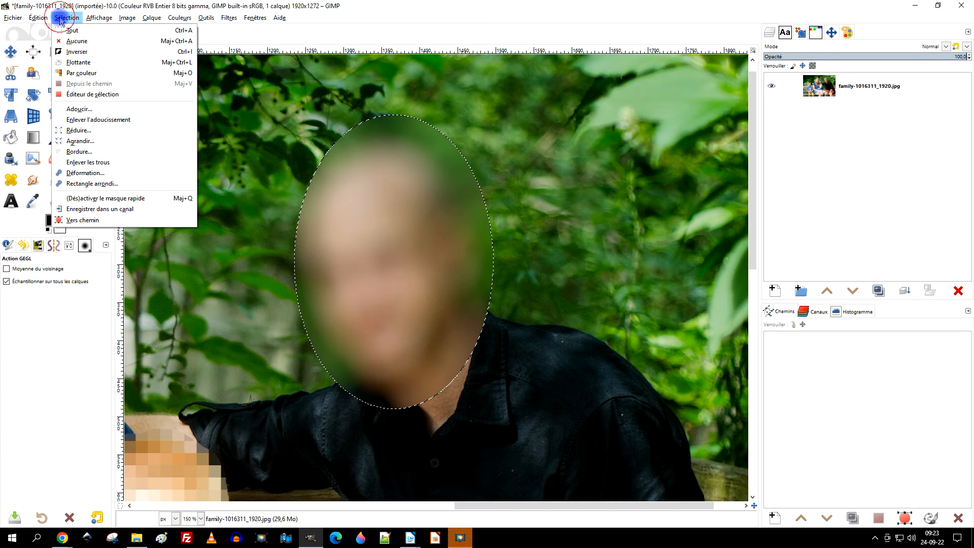
click(70, 43)
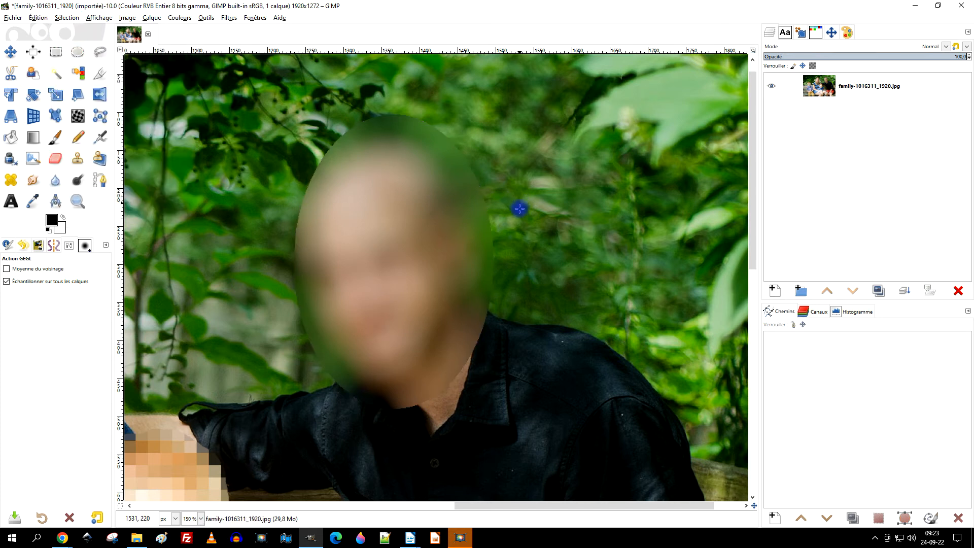
scroll(477, 258, down, 5)
scroll(440, 246, up, 2)
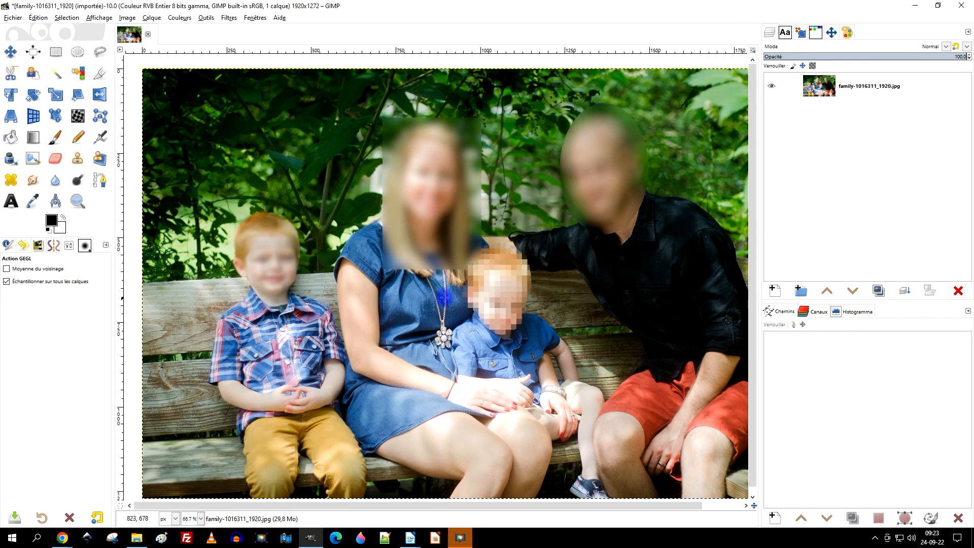
scroll(459, 299, down, 2)
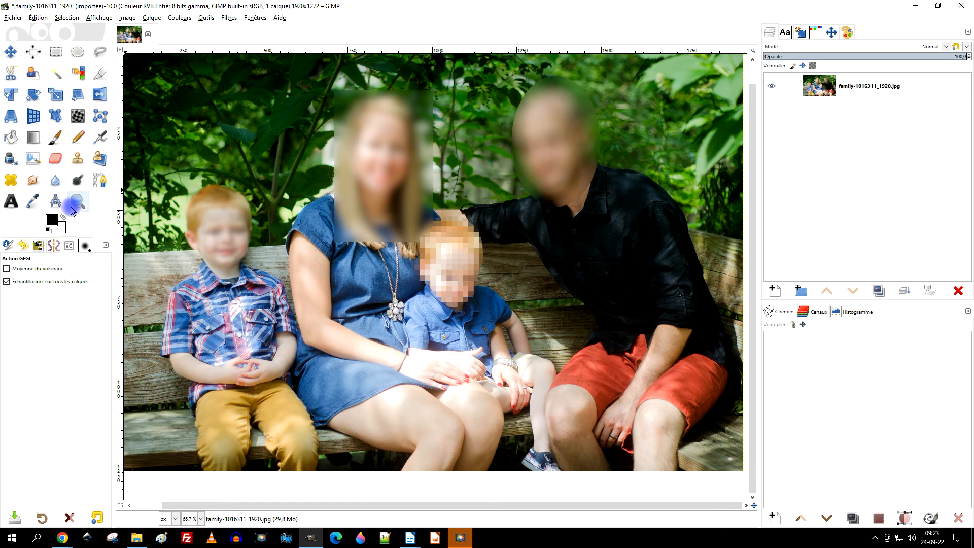
With the blur tool active, examine the boy's blurred face up close and compare it with the treated heads of the other family members
click(55, 180)
scroll(218, 223, up, 2)
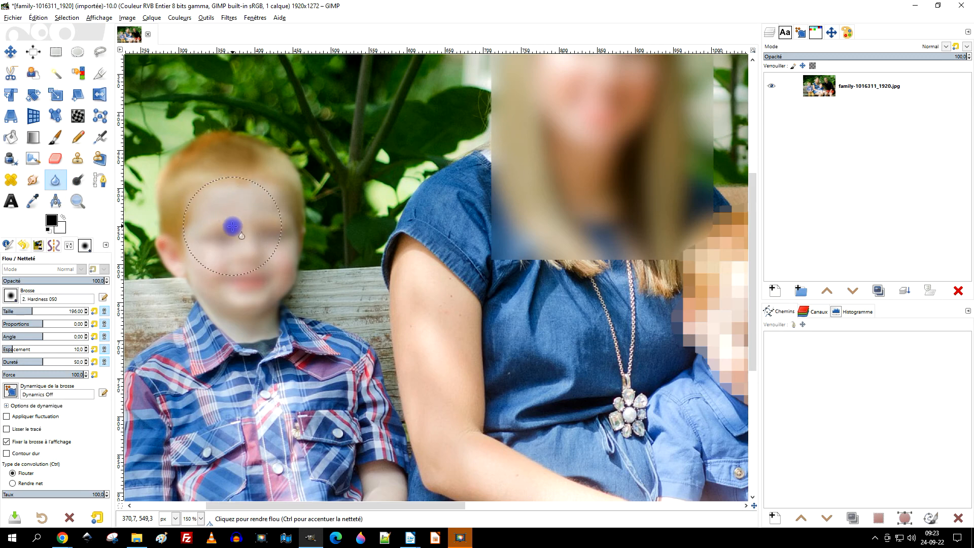
scroll(232, 226, down, 1)
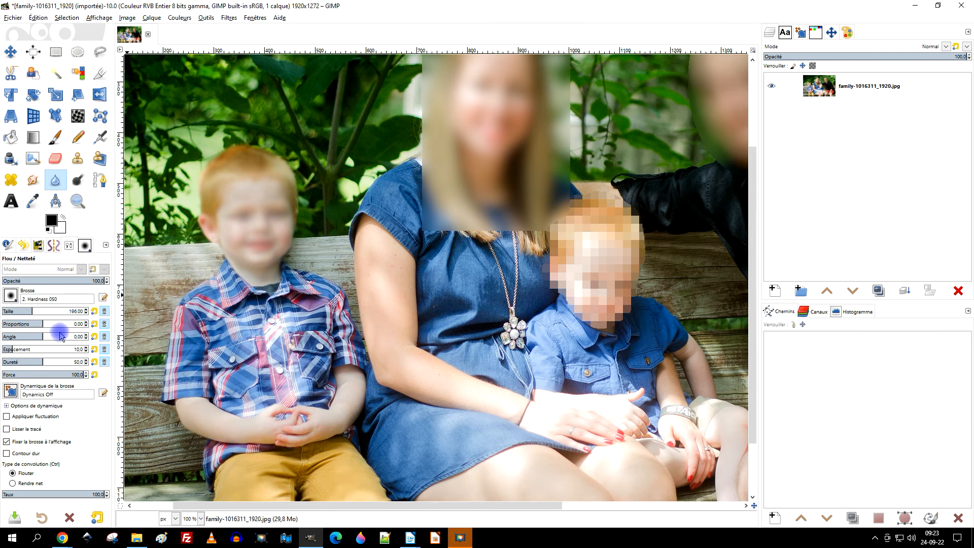
scroll(434, 218, up, 5)
scroll(434, 218, right, 5)
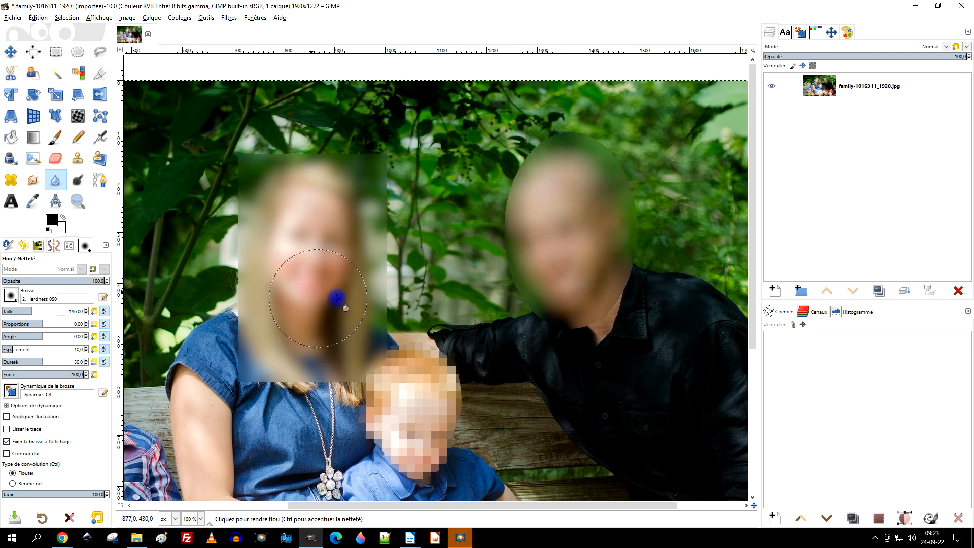
scroll(336, 299, down, 4)
scroll(336, 299, right, 3)
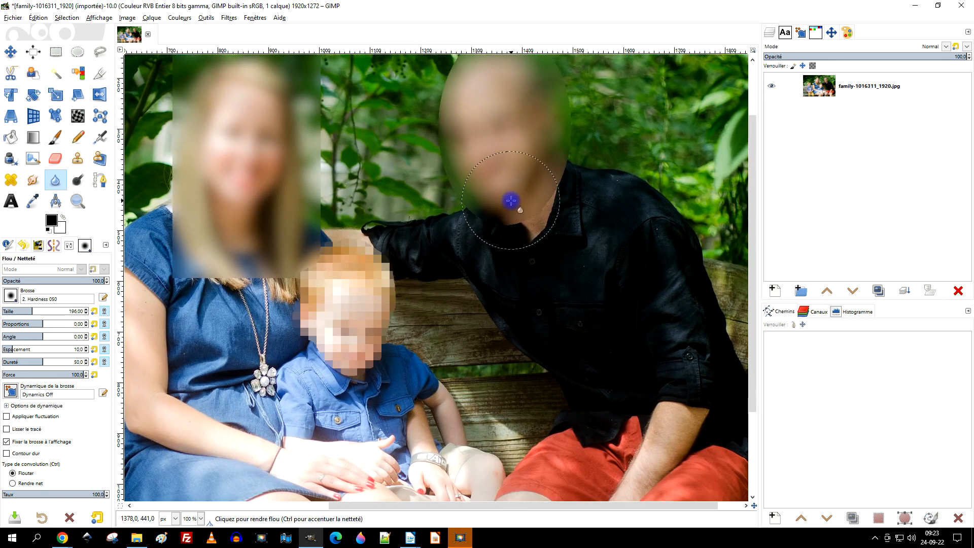
scroll(510, 200, up, 4)
scroll(511, 201, right, 2)
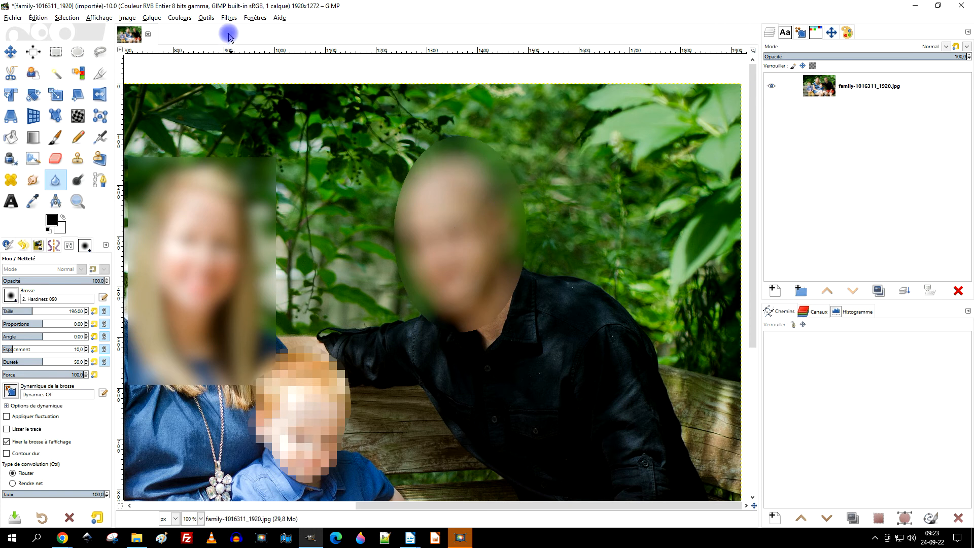
click(222, 18)
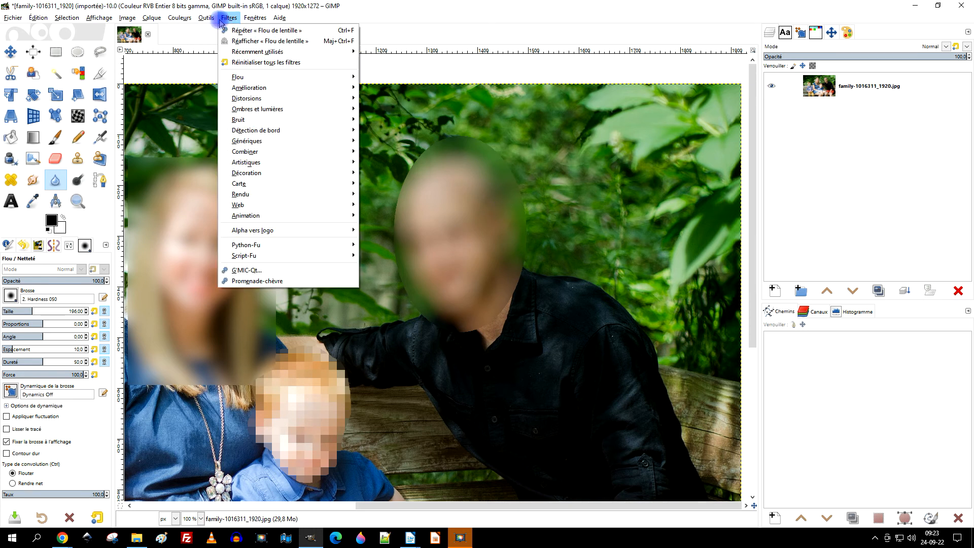
click(222, 18)
click(66, 18)
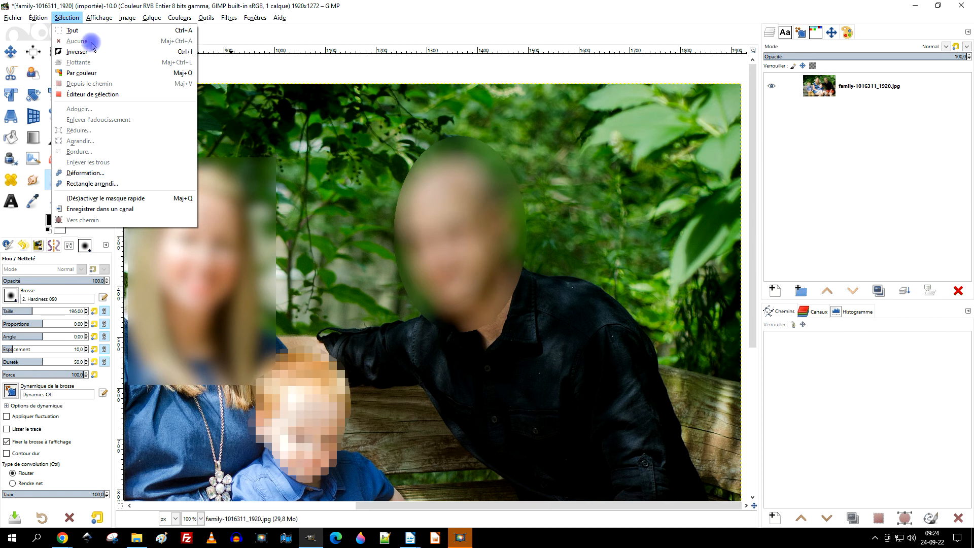
click(301, 117)
Check the anonymization of all four faces across the photo, ending with a magnified view of the group
scroll(379, 219, left, 1)
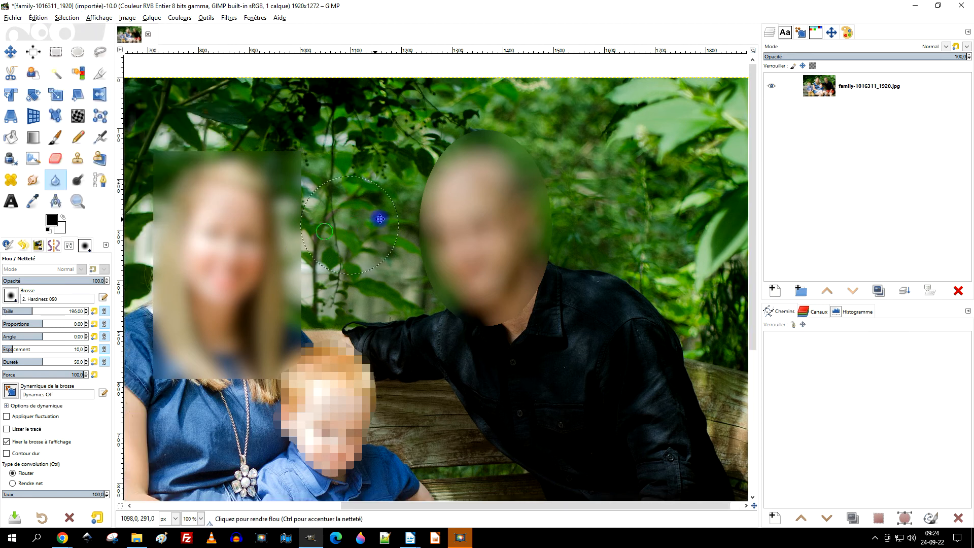
scroll(380, 219, left, 8)
scroll(379, 219, down, 4)
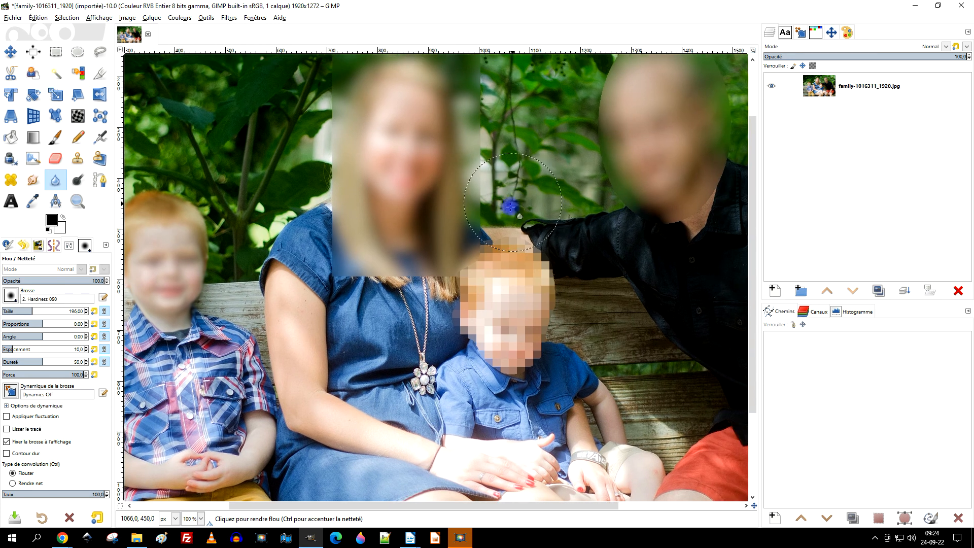
scroll(509, 206, down, 1)
scroll(163, 199, up, 1)
scroll(162, 199, right, 1)
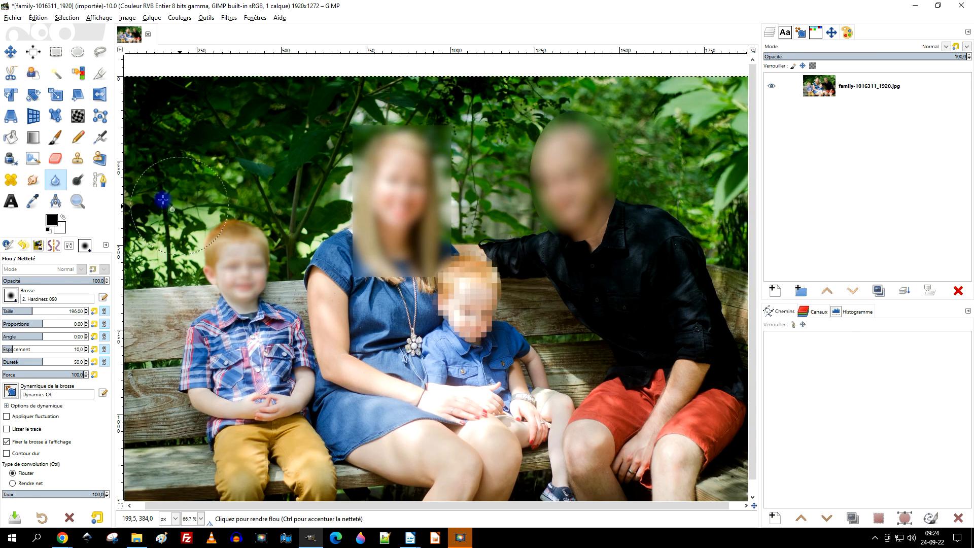
click(77, 200)
drag(183, 105, 657, 365)
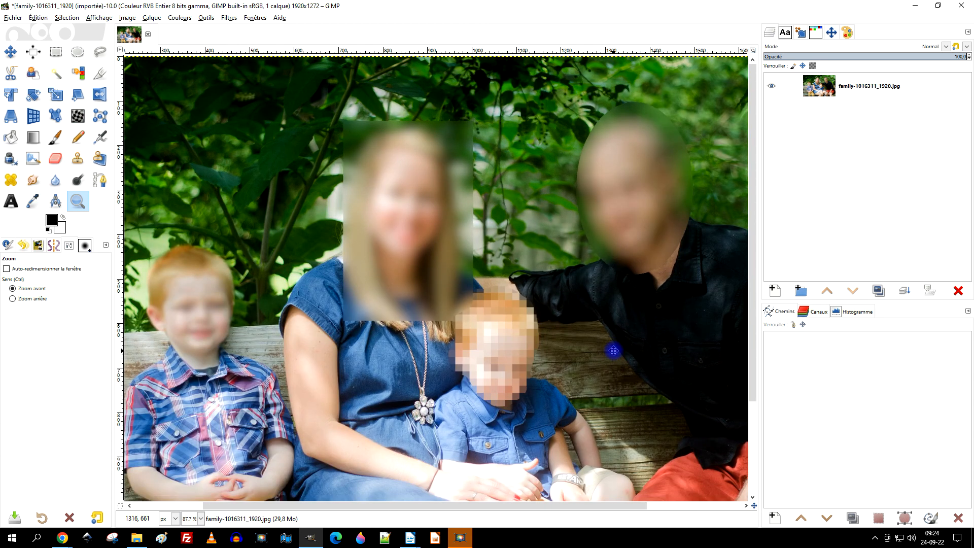